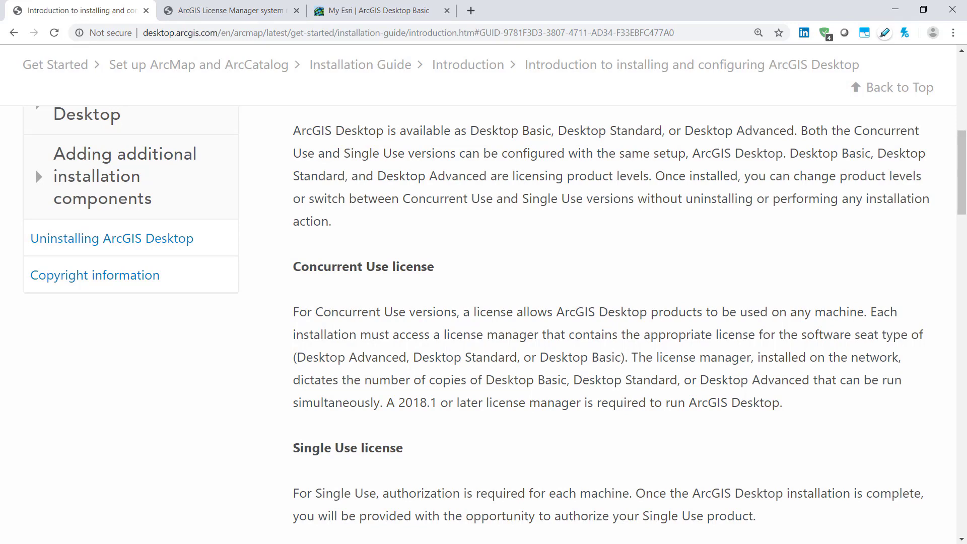
Step: Switch to the License Manager system requirements page and scroll through it
key(ctrl+Tab)
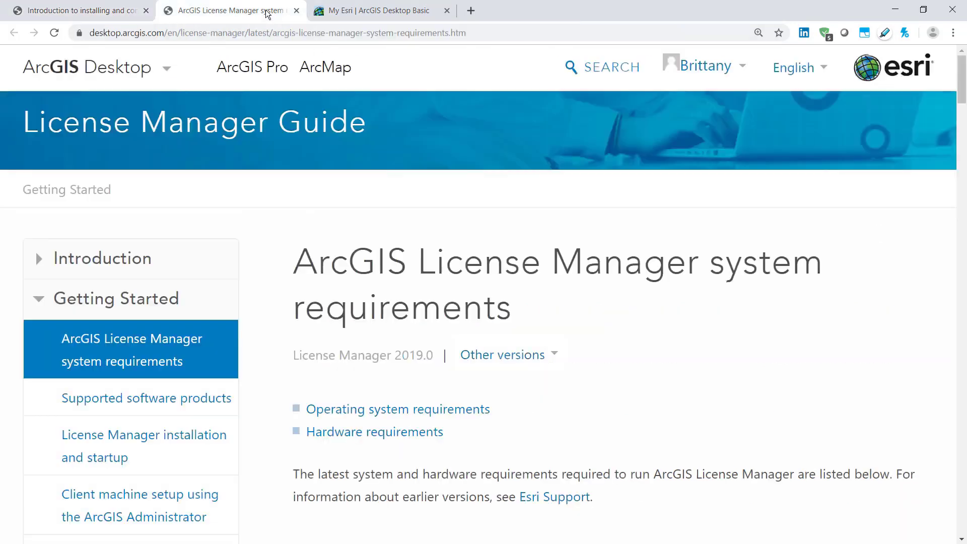
scroll(317, 501, down, 1)
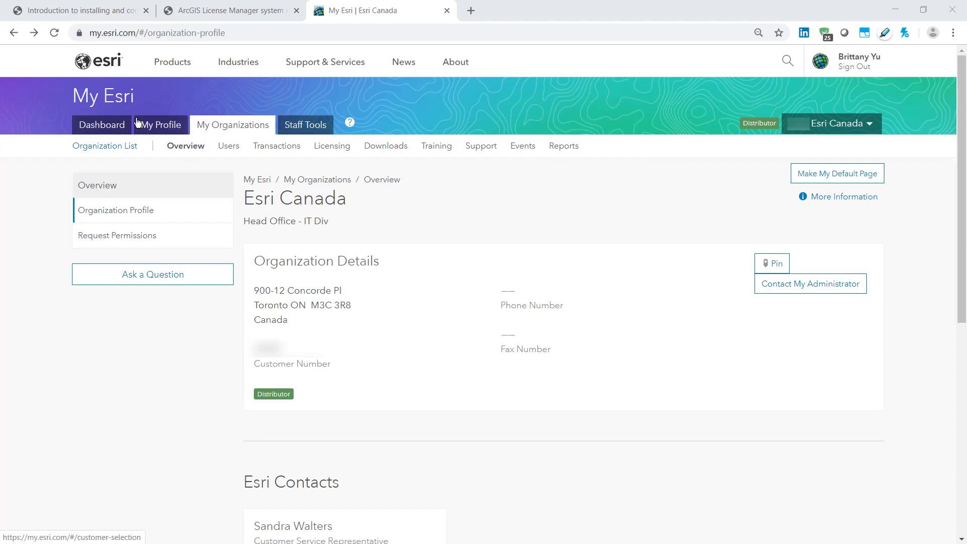
Step: Open the ArcGIS Desktop 10.7.1 downloads and scroll down to its product components, including License Manager 2019.0
click(383, 147)
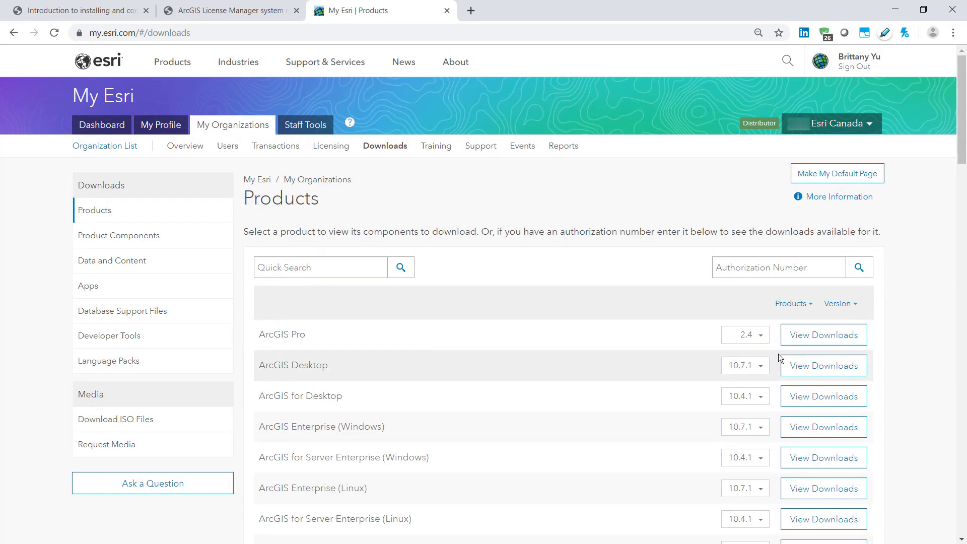
click(827, 365)
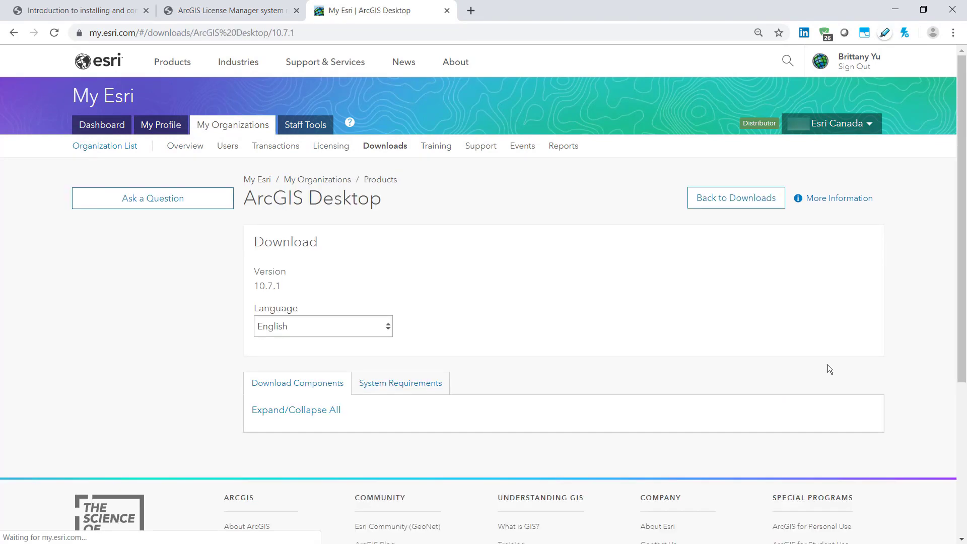
scroll(560, 382, down, 6)
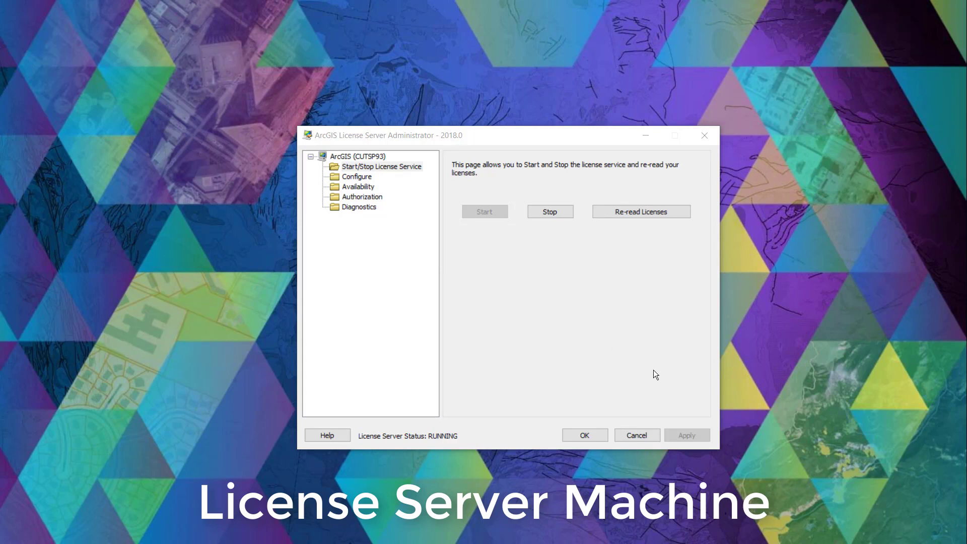
Step: Open the Authorization page from the License Server Administrator tree
click(360, 197)
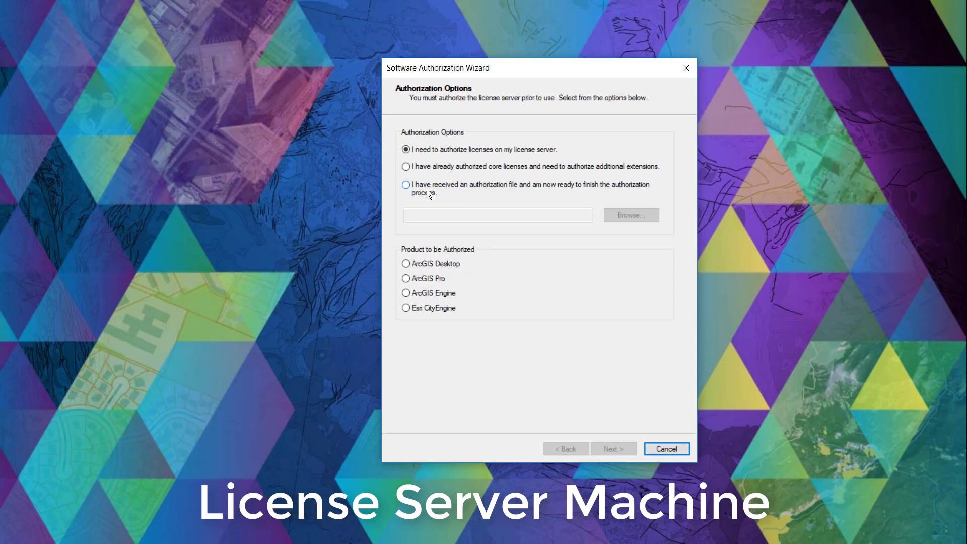
Step: Select ArcGIS Desktop as the product to authorize on the license server
click(406, 264)
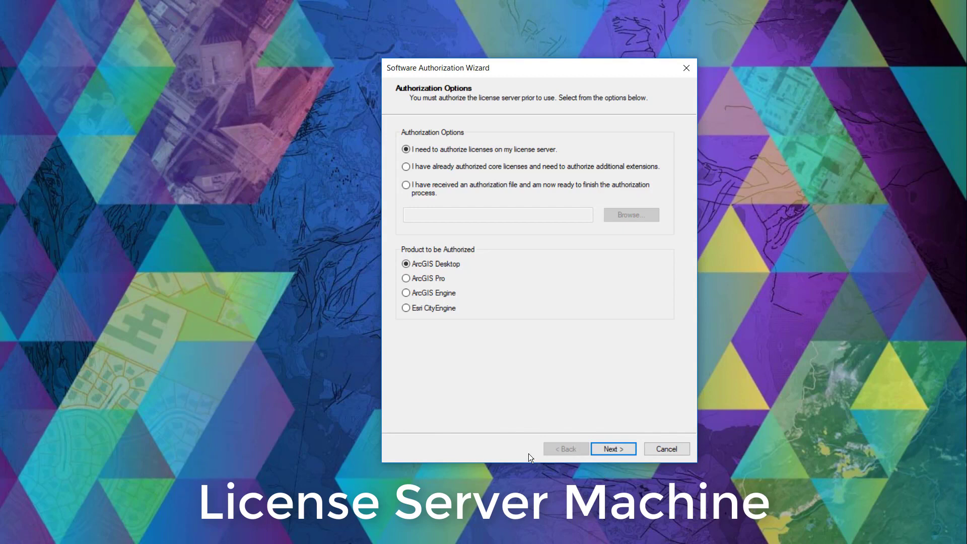
Step: Choose online authorization with Esri and accept the pre-filled contact details
click(608, 449)
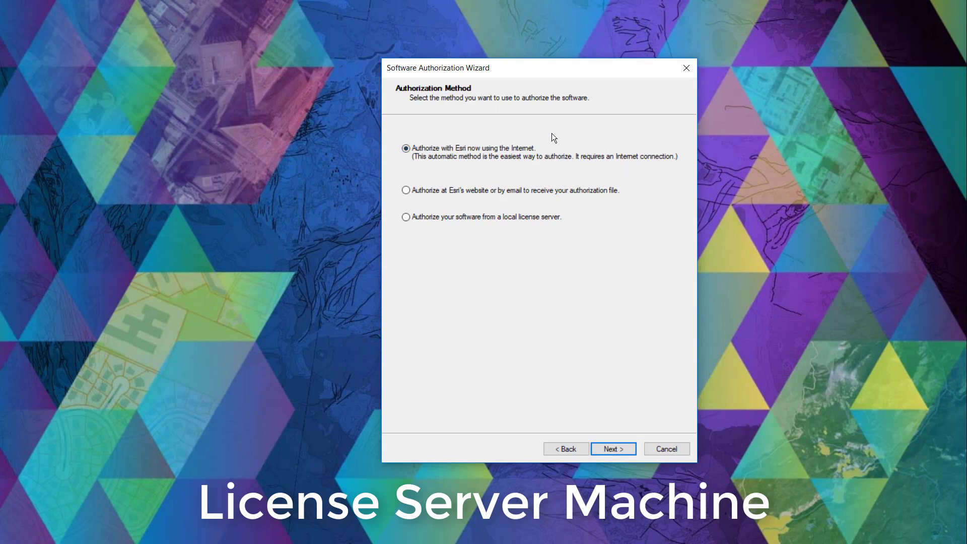
click(604, 448)
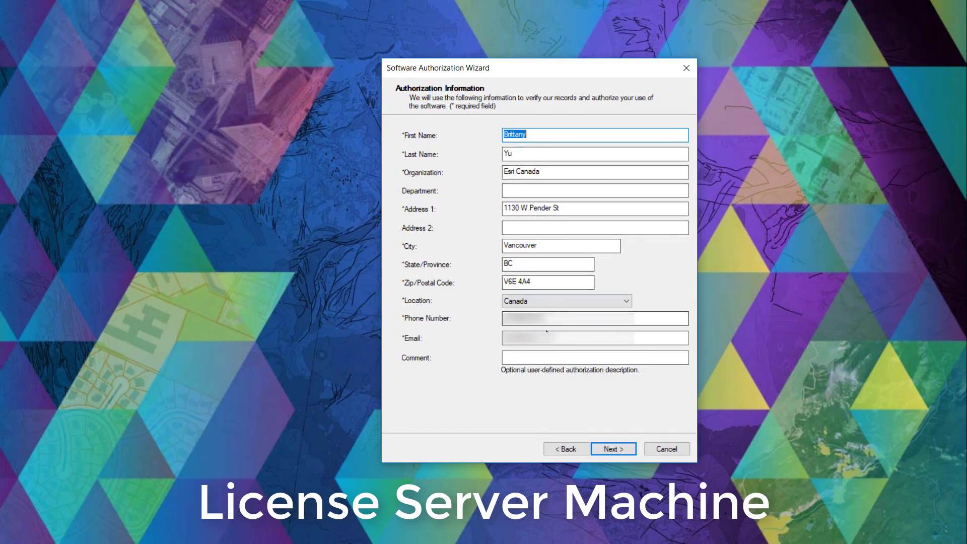
click(620, 450)
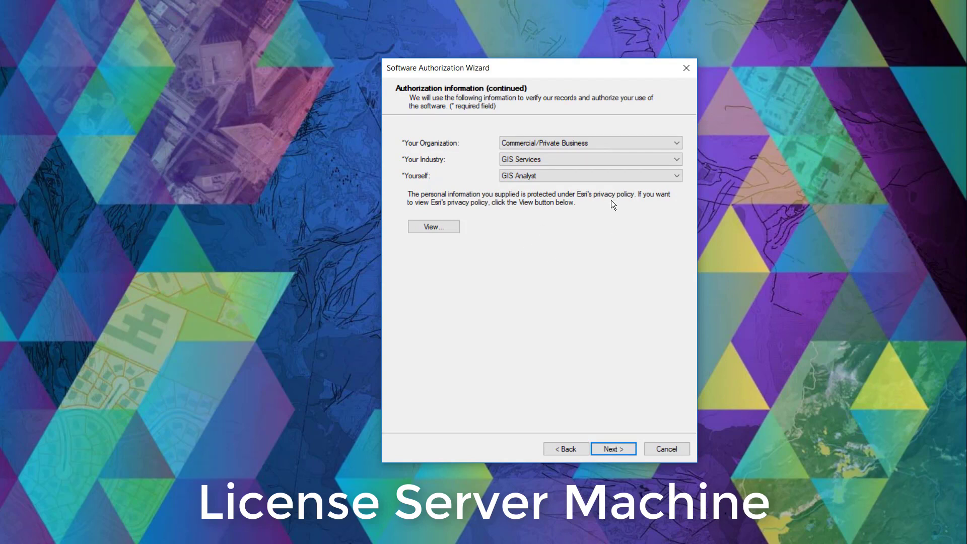
Step: Confirm the organization profile, then enter the Desktop Basic authorization number with 1 license
click(622, 450)
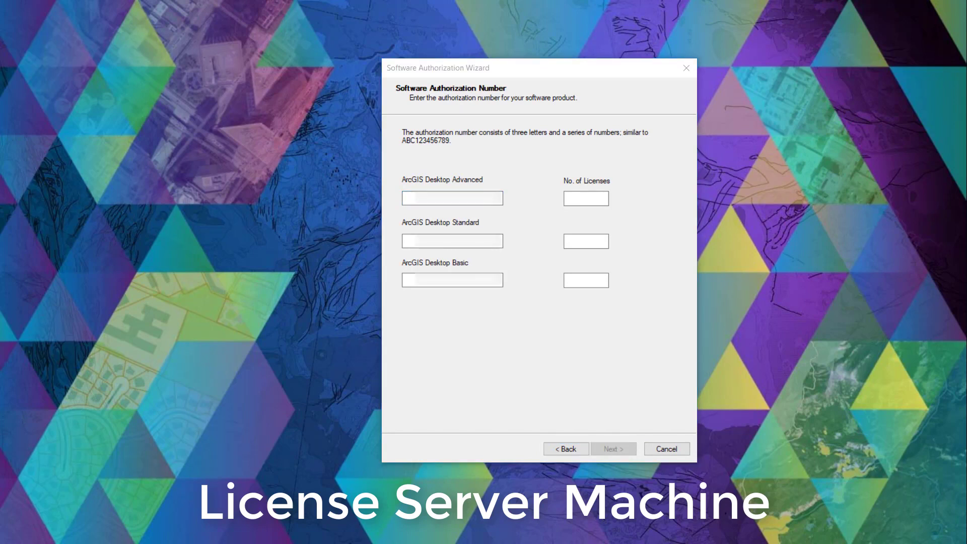
click(474, 272)
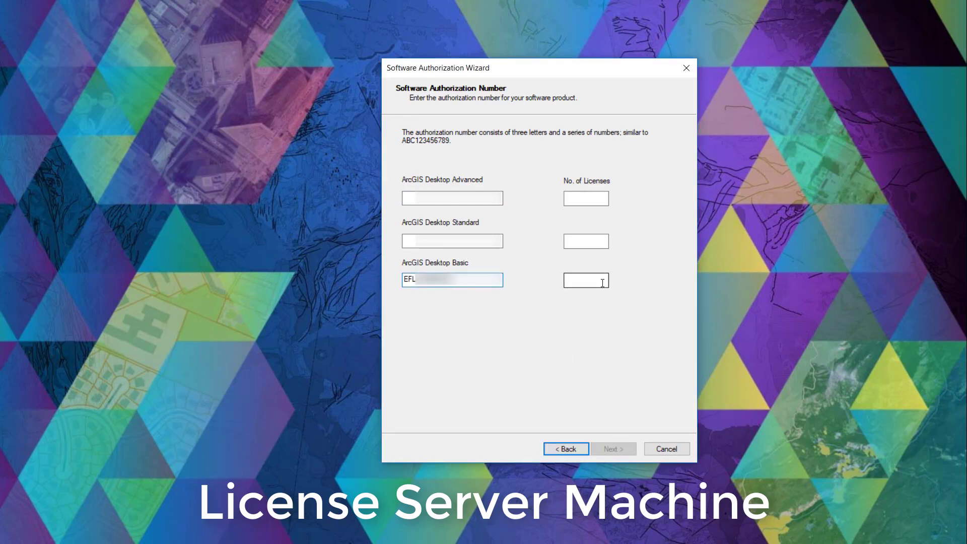
click(602, 283)
text(1)
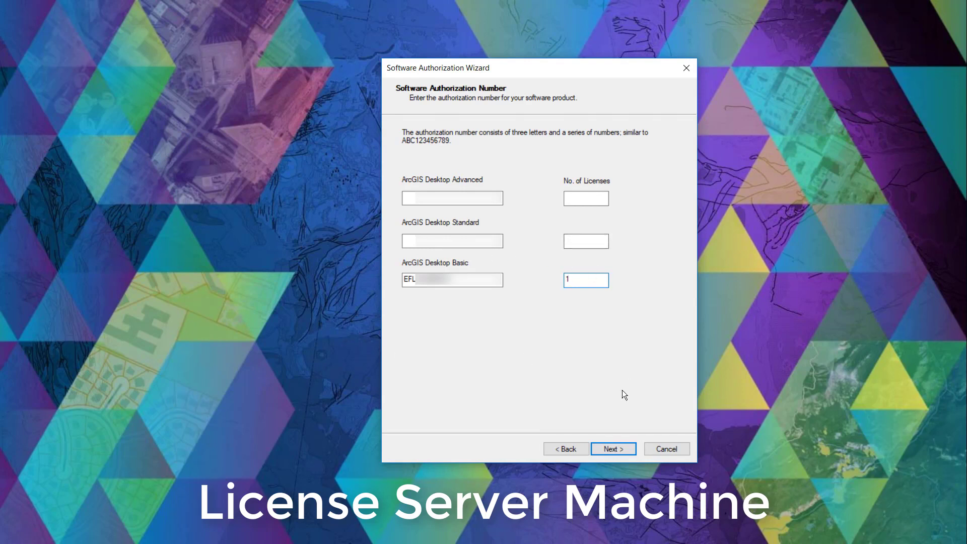
click(616, 455)
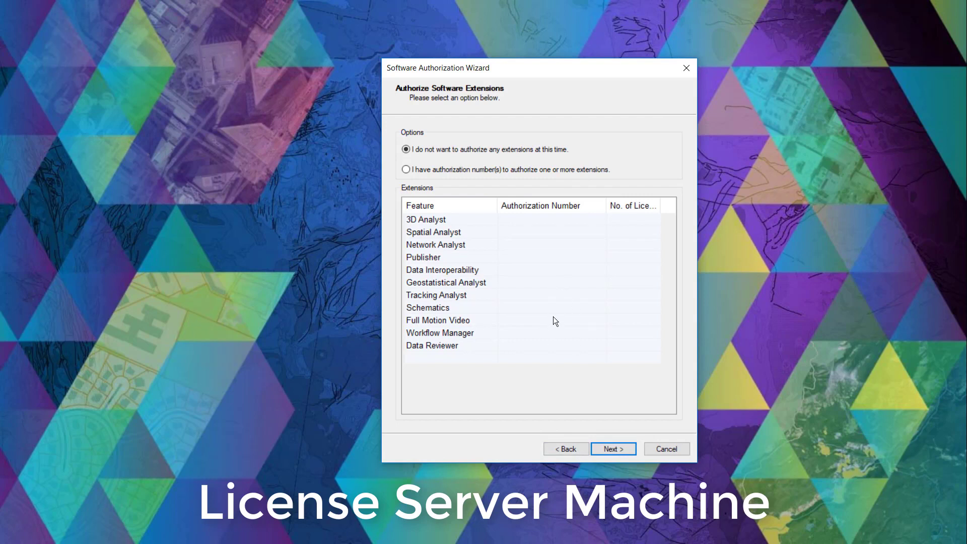
Step: Paste authorization numbers for the 3D Analyst, Spatial Analyst and Network Analyst extensions
click(543, 169)
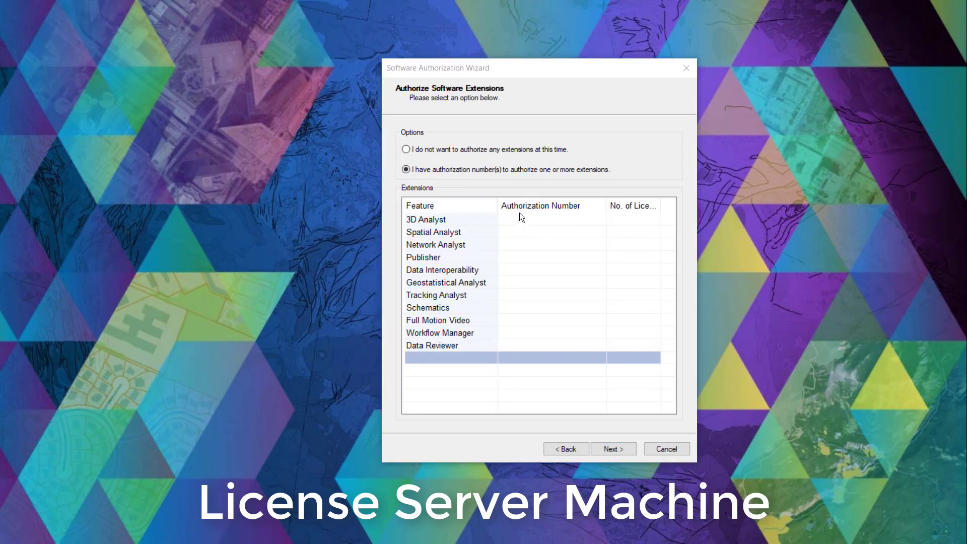
click(546, 223)
click(545, 223)
key(ctrl+v)
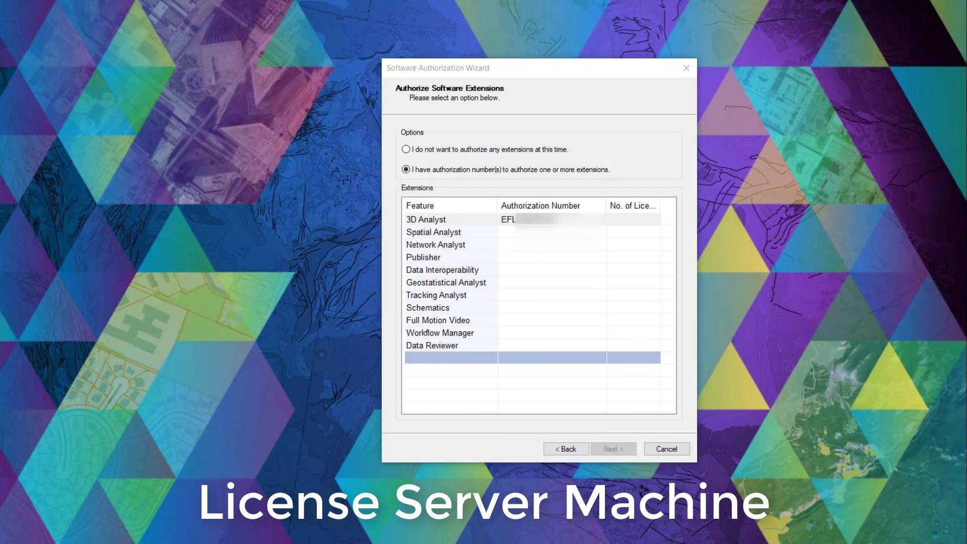
click(533, 233)
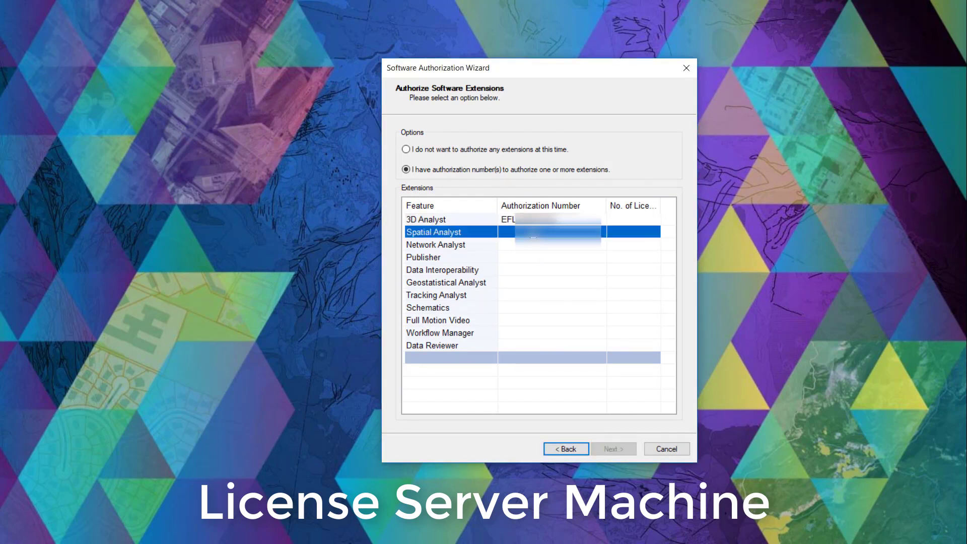
click(533, 233)
key(ctrl+v)
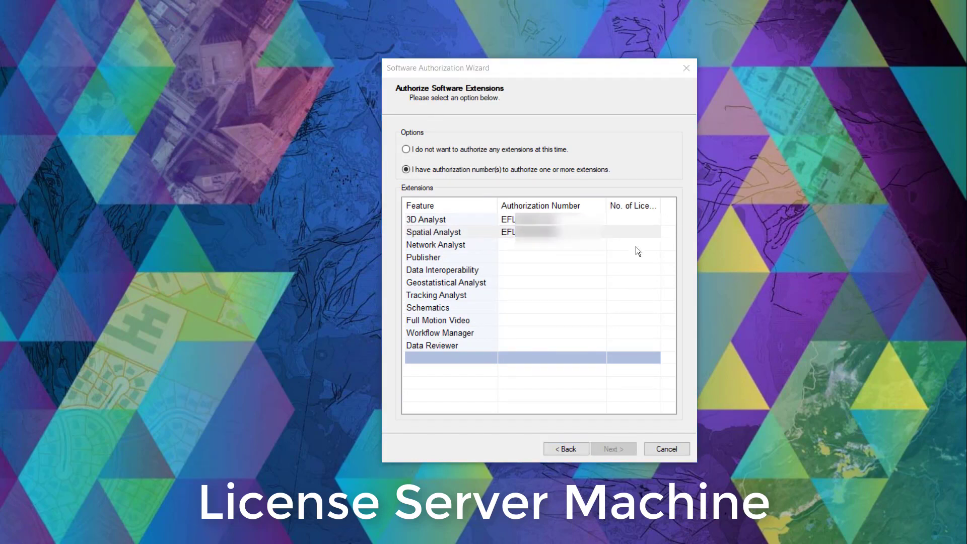
click(569, 245)
click(569, 245)
key(ctrl+v)
Step: Set the license count to 1 for 3D, Spatial and Network Analyst
click(652, 220)
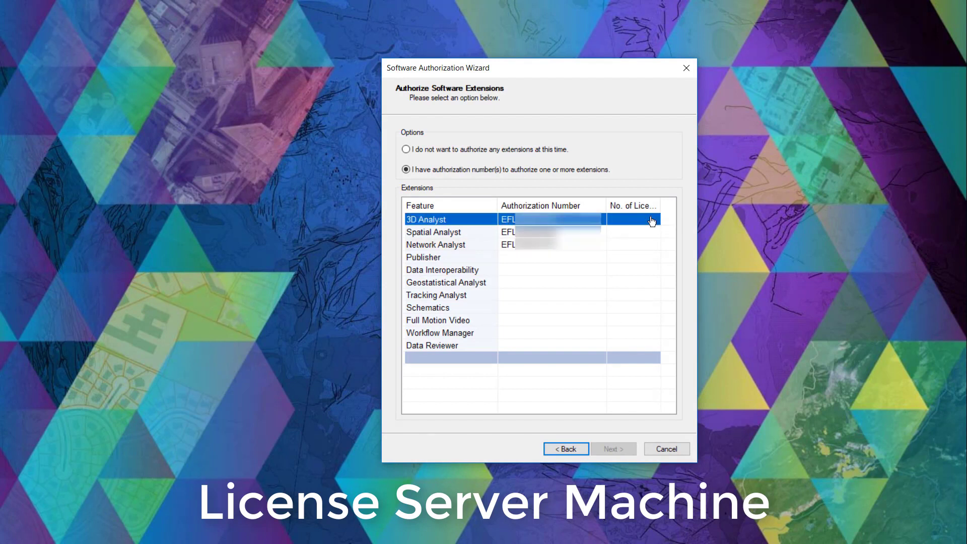
click(642, 222)
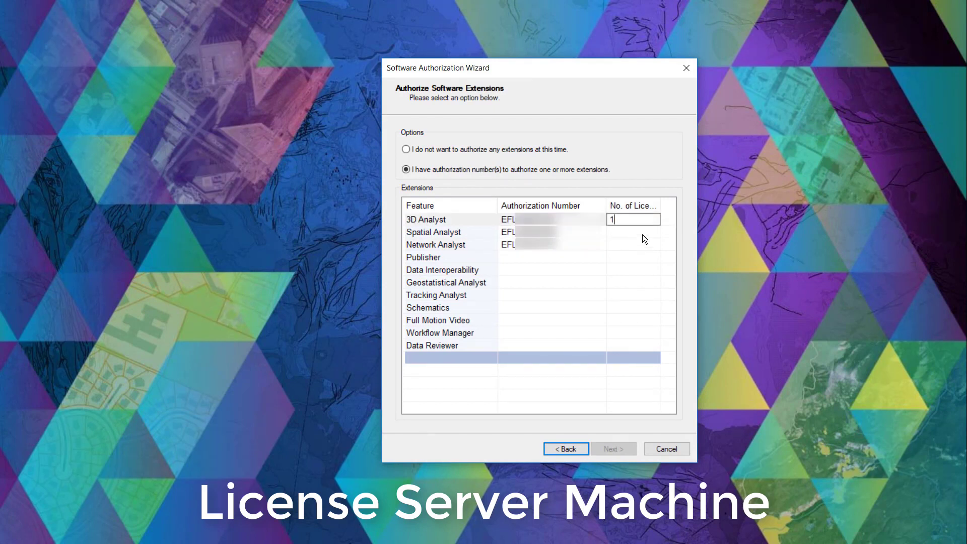
click(638, 235)
click(648, 233)
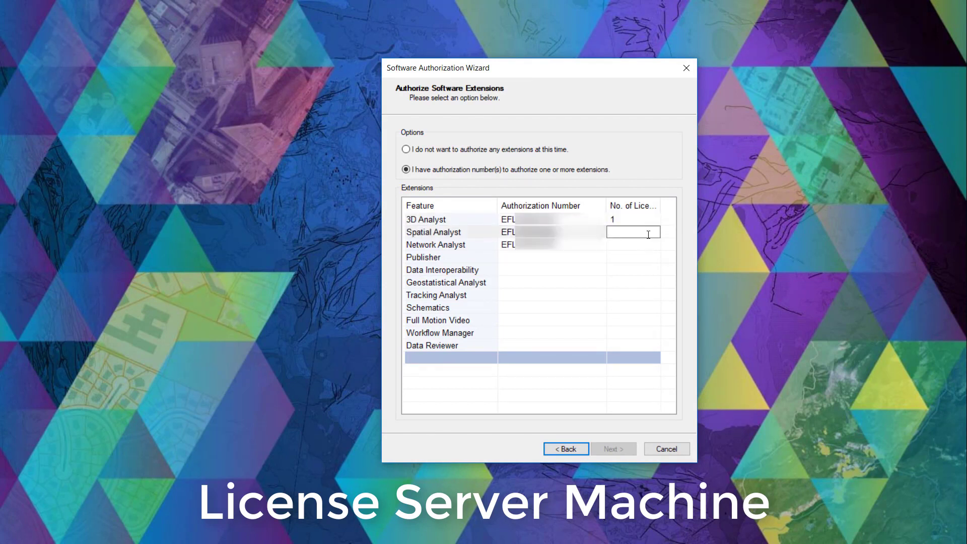
text(1)
click(636, 245)
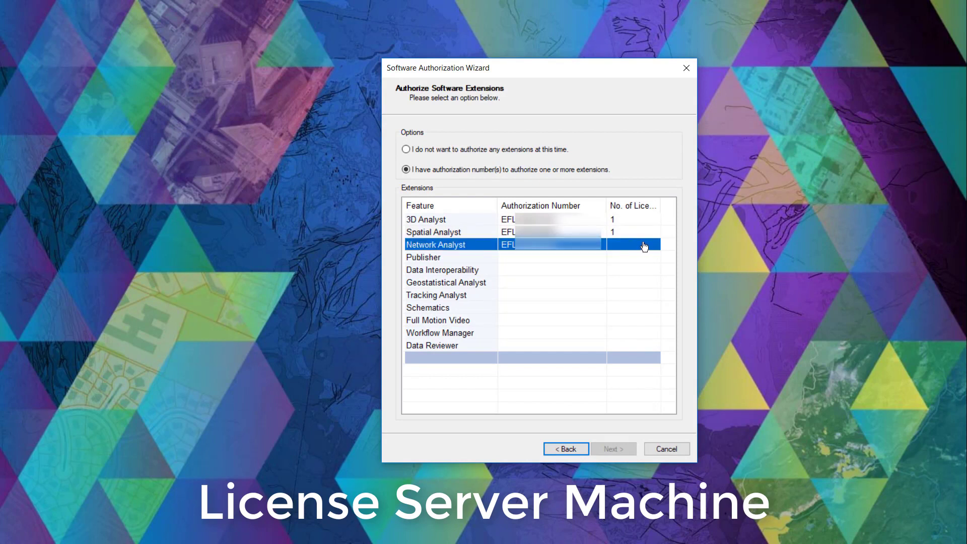
click(635, 246)
text(1)
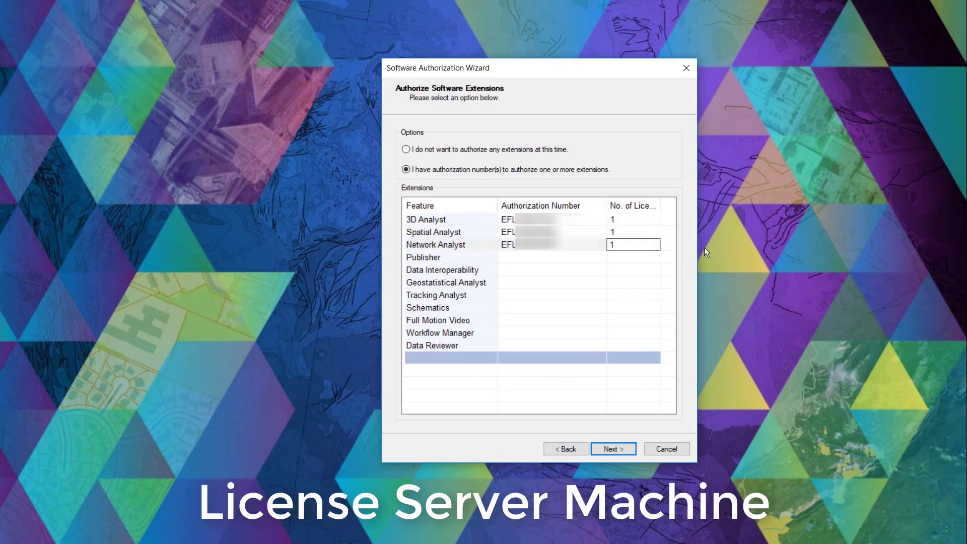
Step: Submit the extension authorizations to complete the software authorization
click(600, 449)
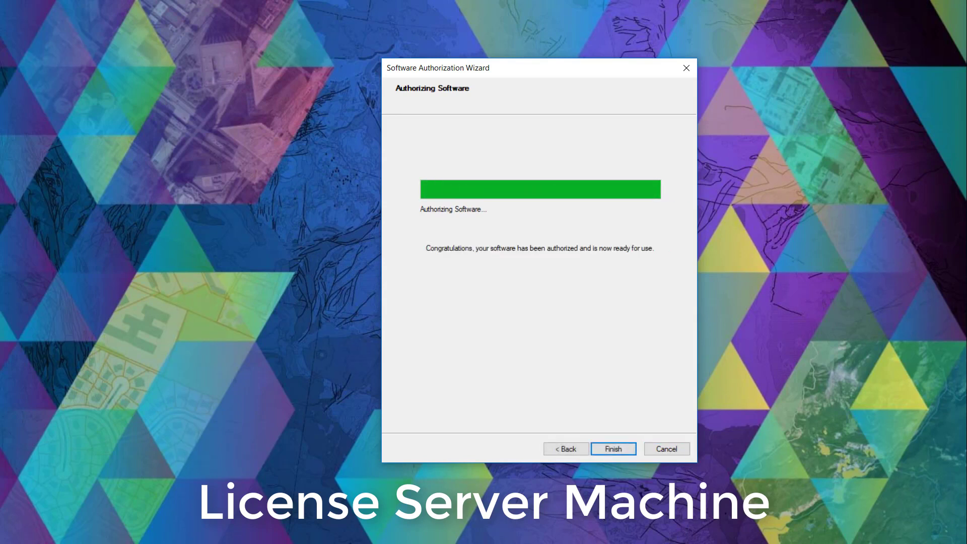
Step: Finish the wizard, browse the available concurrent licenses, and go to Start/Stop License Service
click(618, 448)
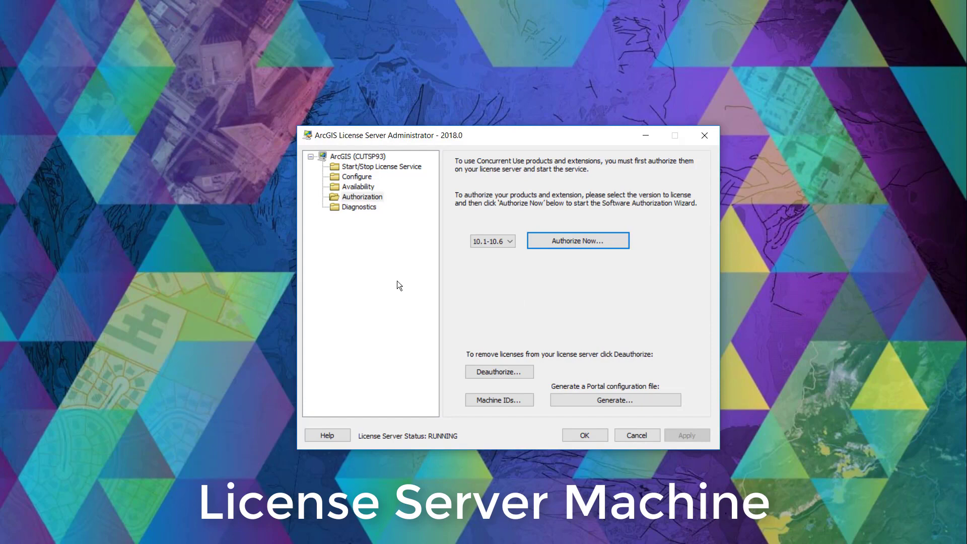
click(349, 189)
click(650, 247)
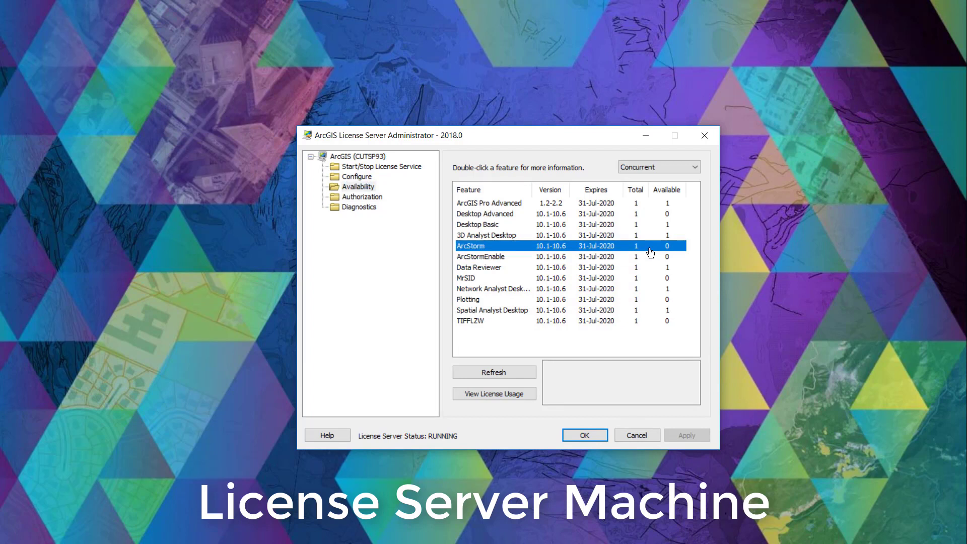
click(652, 203)
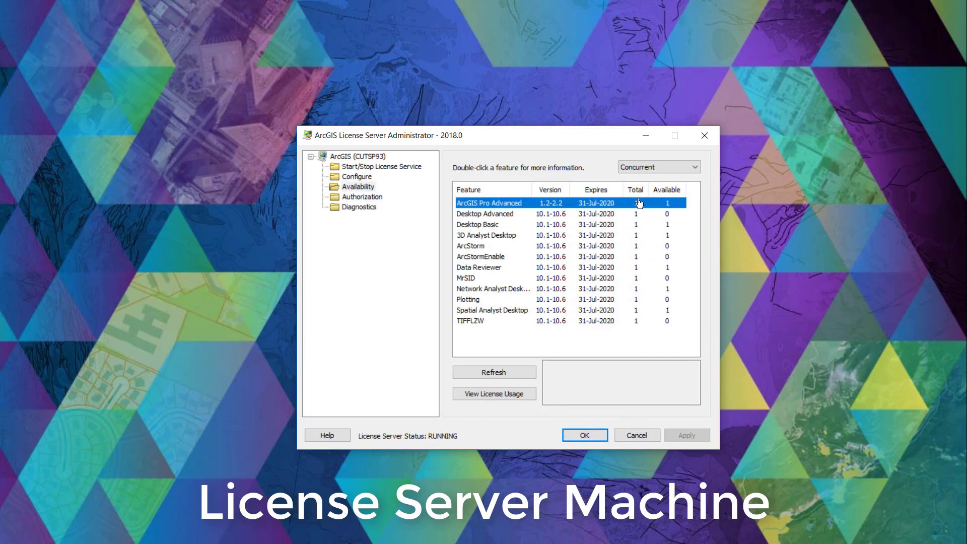
click(670, 267)
click(670, 246)
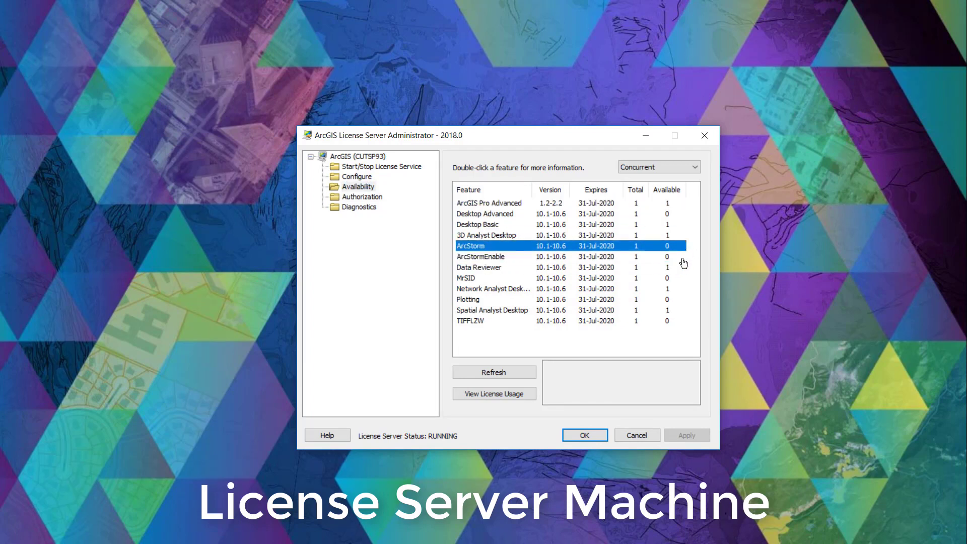
click(670, 321)
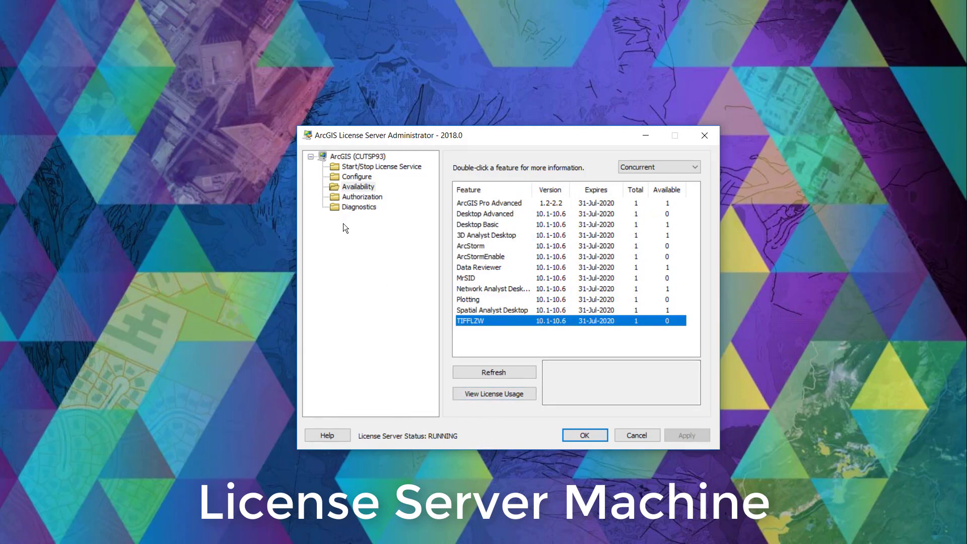
click(367, 167)
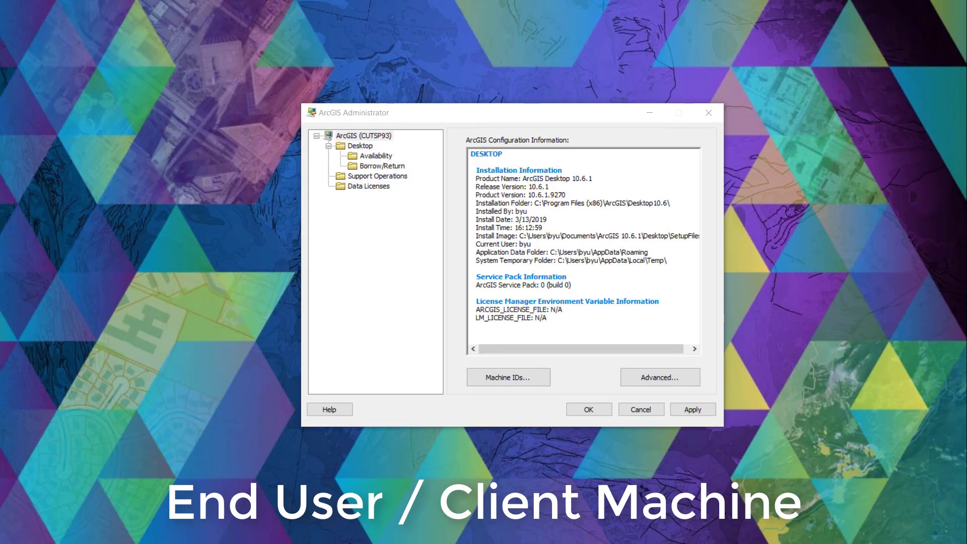
click(346, 107)
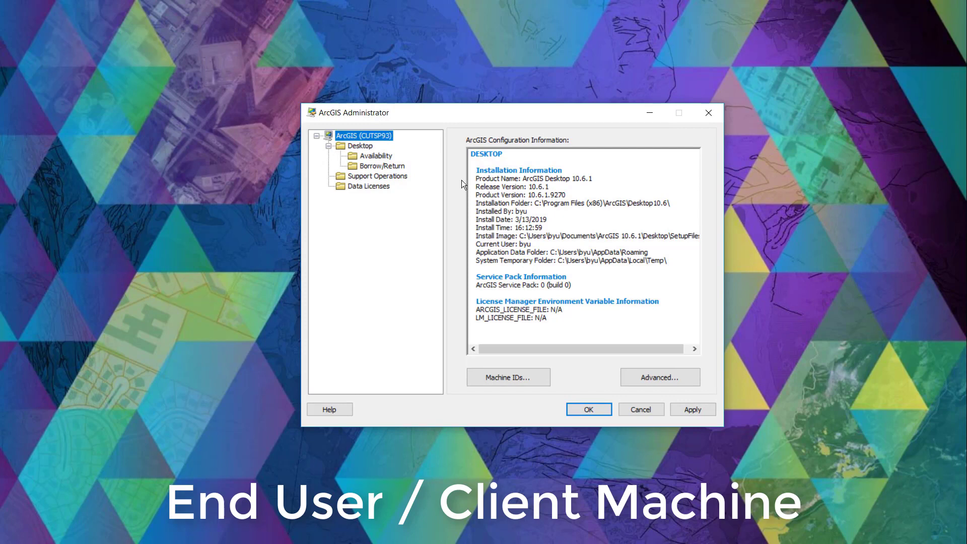
Step: Select Desktop in the tree and set it to Basic (ArcView) Concurrent Use
click(362, 147)
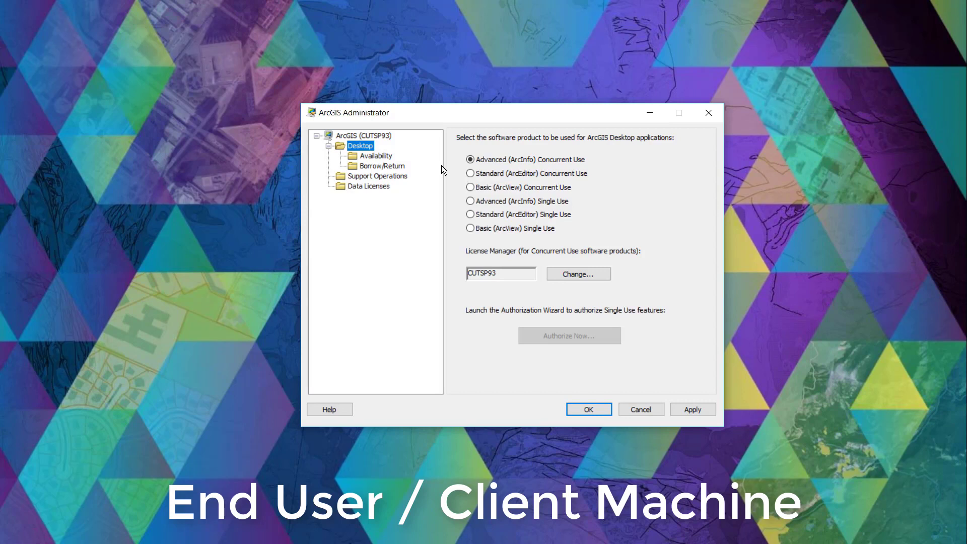
click(472, 187)
Step: Bring up the Change License Manager setting and select the license manager name CUTSP93
click(583, 274)
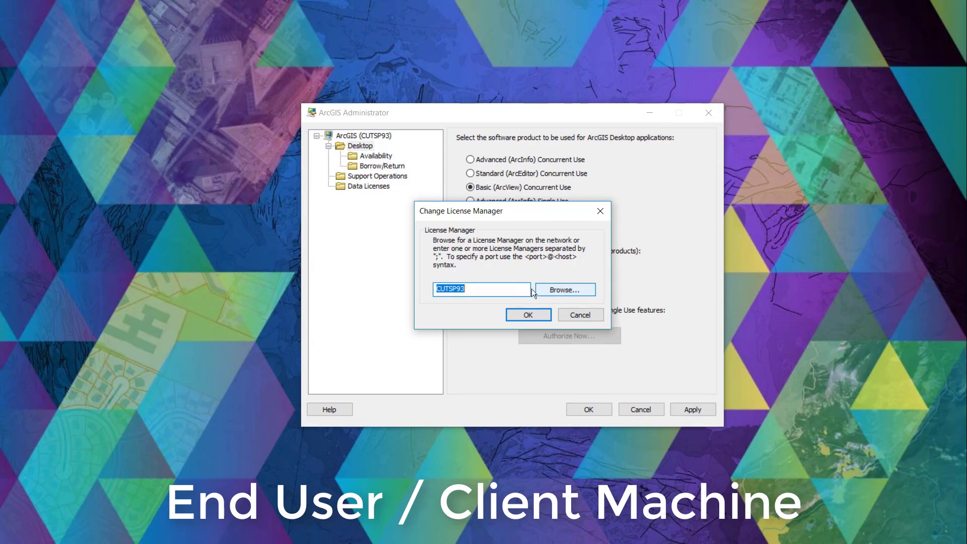
click(504, 289)
drag(478, 288, 421, 288)
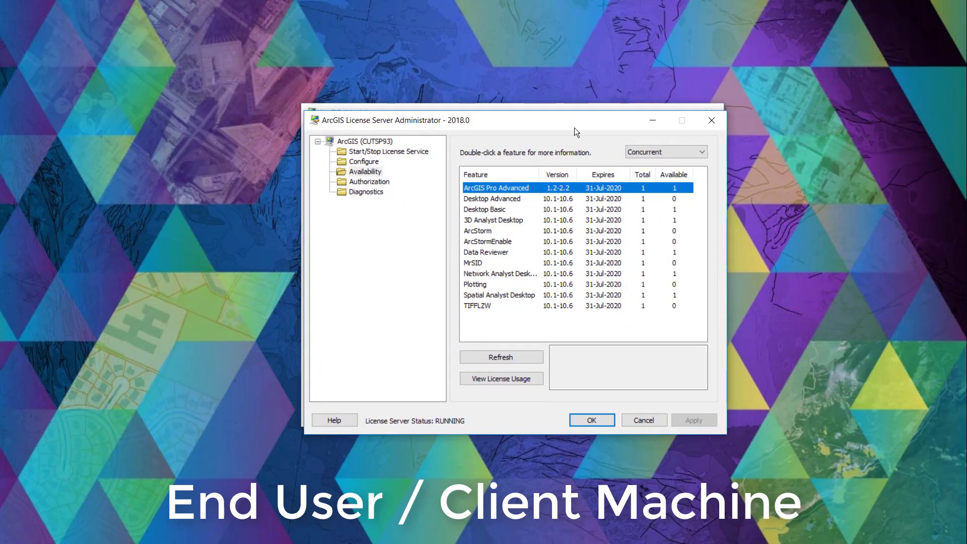
Step: Step through the server's Availability list to review its concurrent licenses
key(Down)
key(Down)
key(Up)
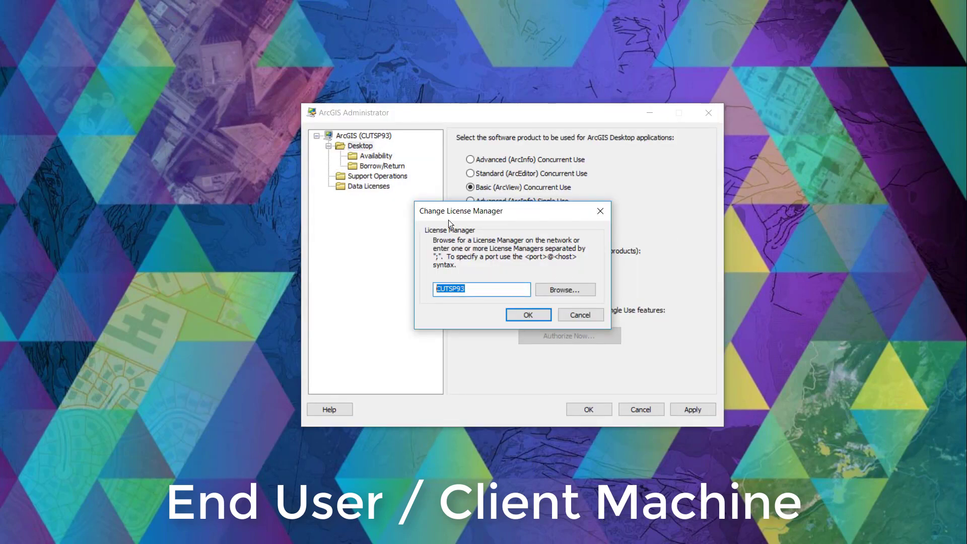
Step: Confirm CUTSP93 as the license manager for Basic (ArcView) Concurrent Use
click(529, 313)
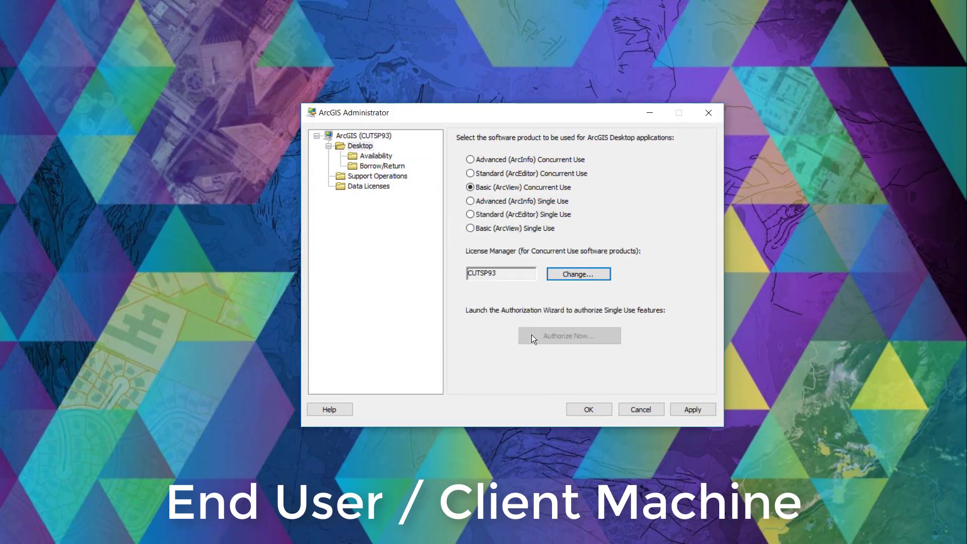